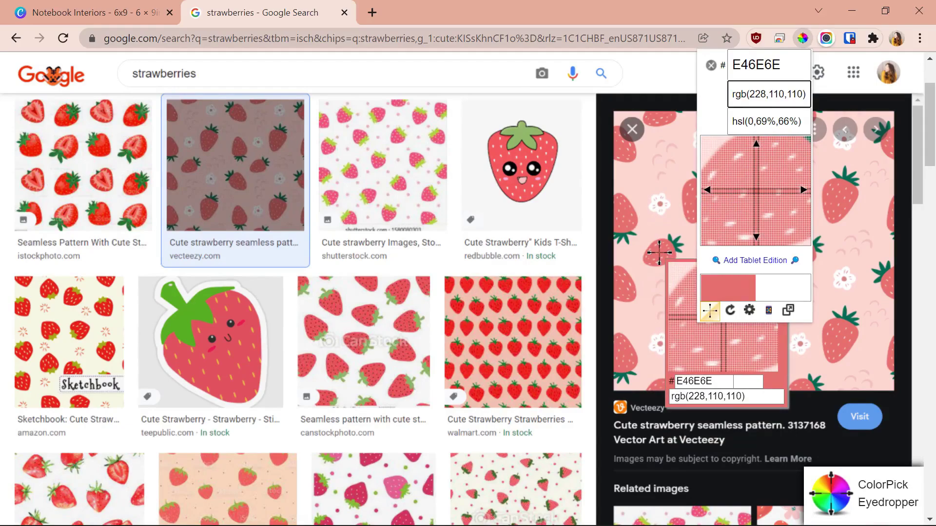
Sample the strawberry red from the reference image and recolor the pink berry on page 1 in Canva to #E46E6E
left_click(658, 253)
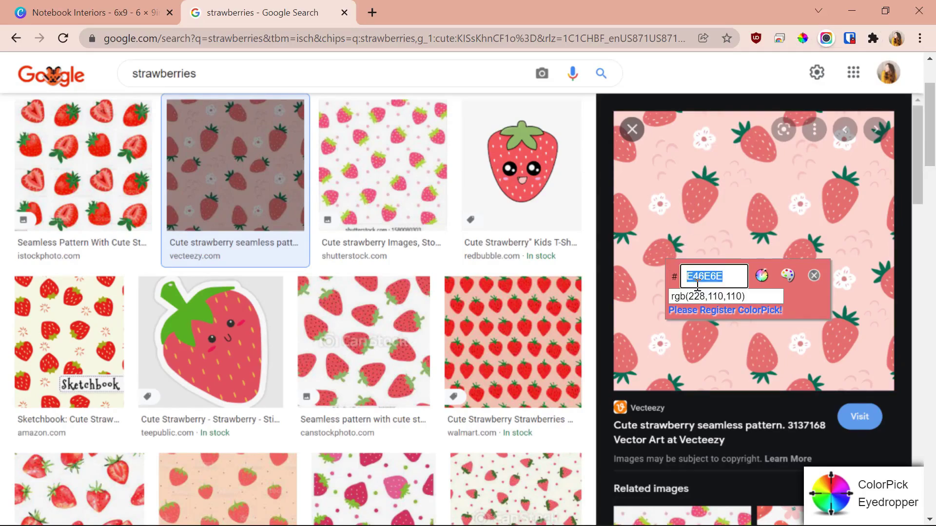
left_click(130, 6)
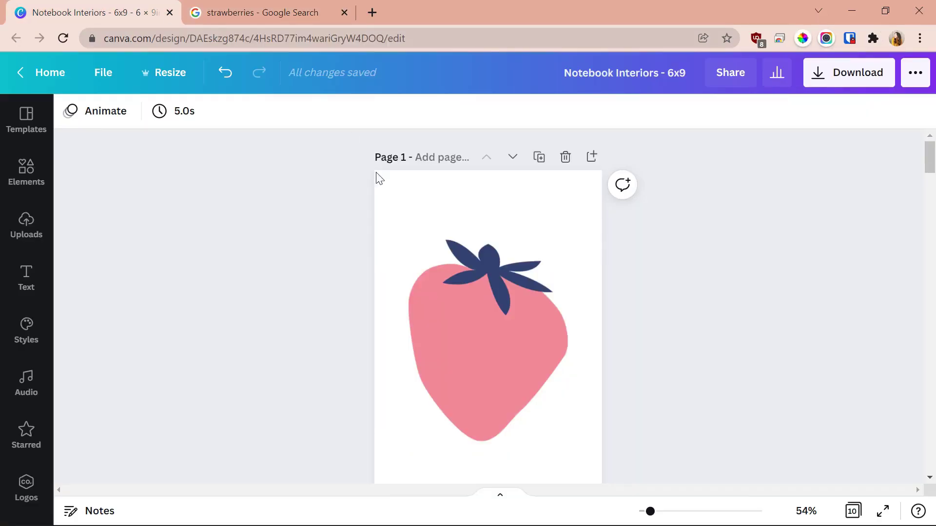
left_click(455, 313)
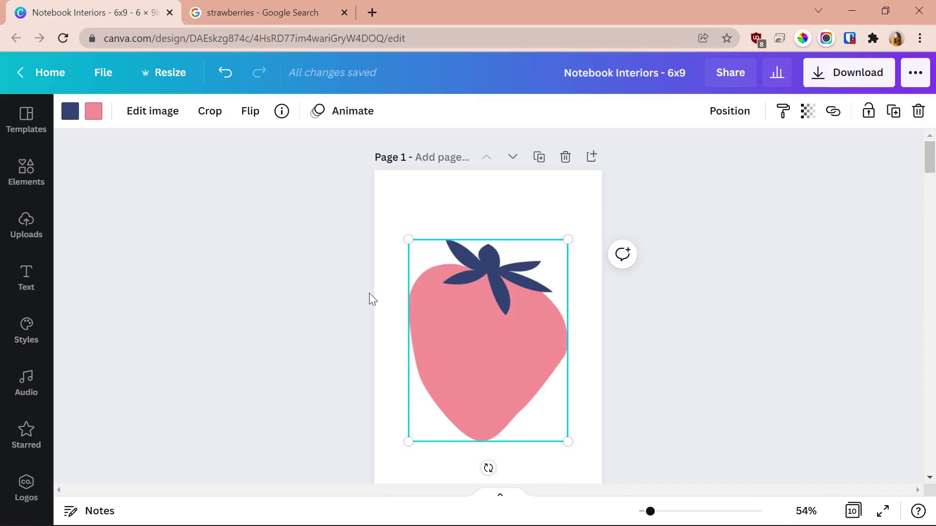
left_click(93, 111)
left_click(91, 187)
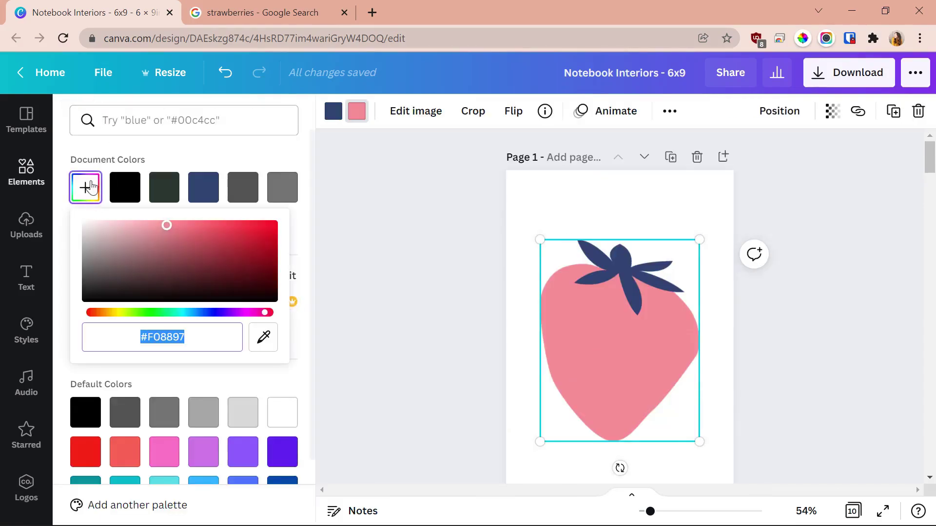
type("#E46E6E")
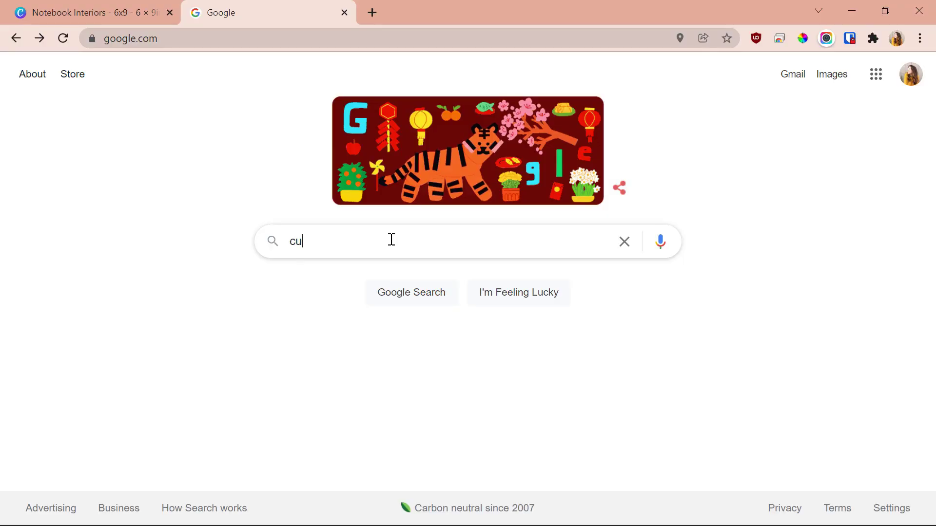
Search Google Images for "cute pastel color palette" and open the Very Nice Pastels Color Scheme image
type("te pastel color p")
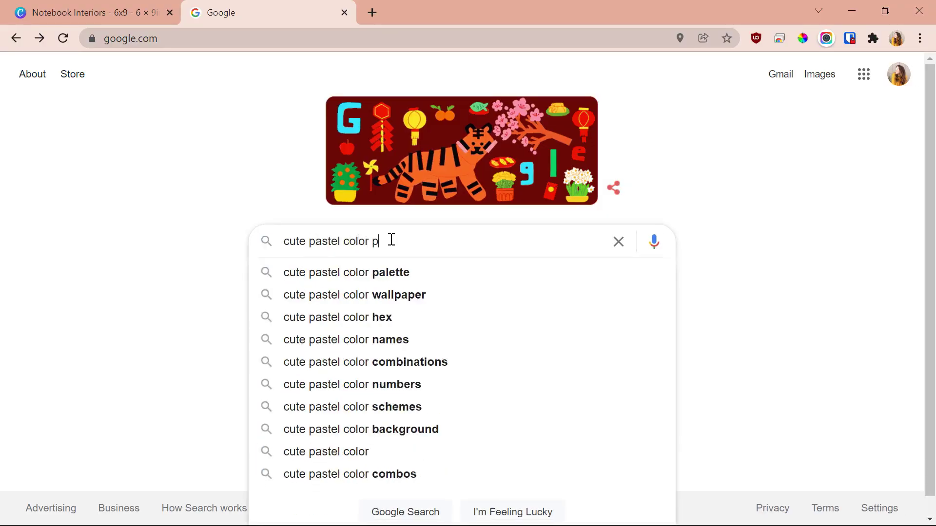
type("alette")
key("Return")
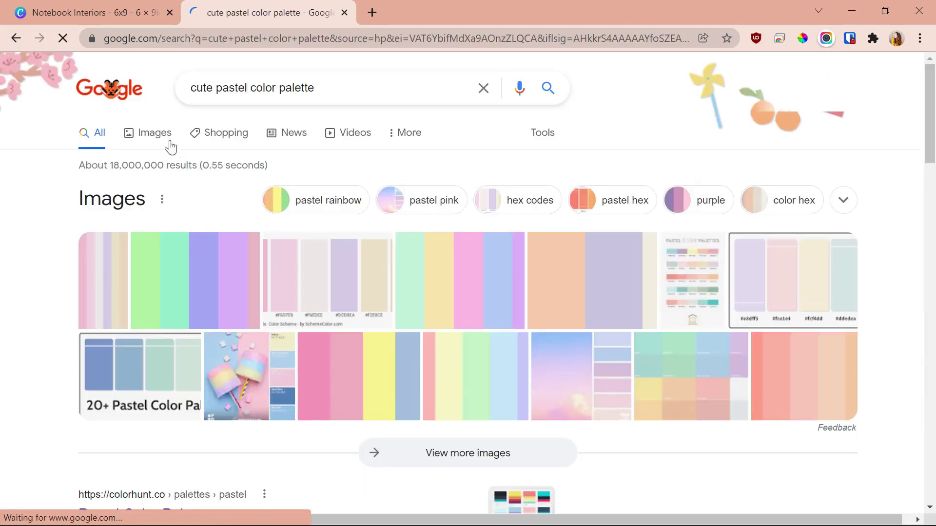
left_click(161, 134)
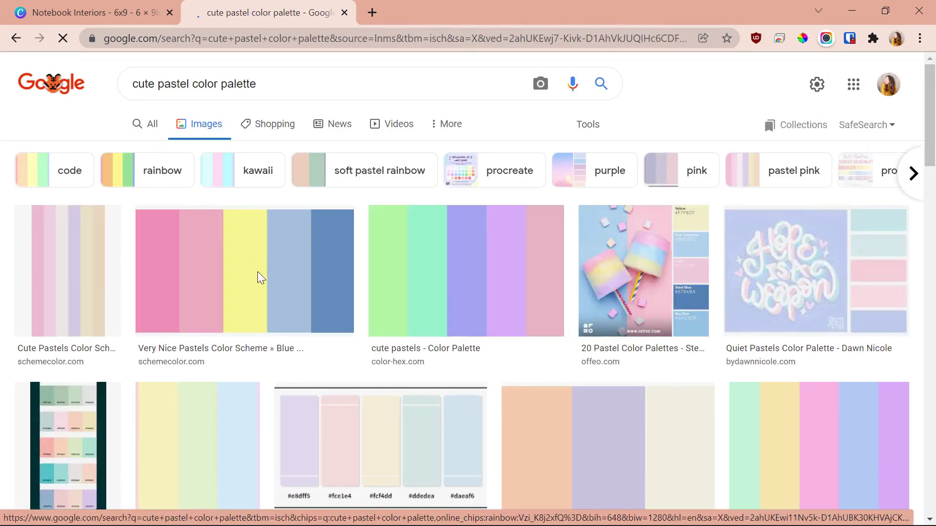
left_click(257, 272)
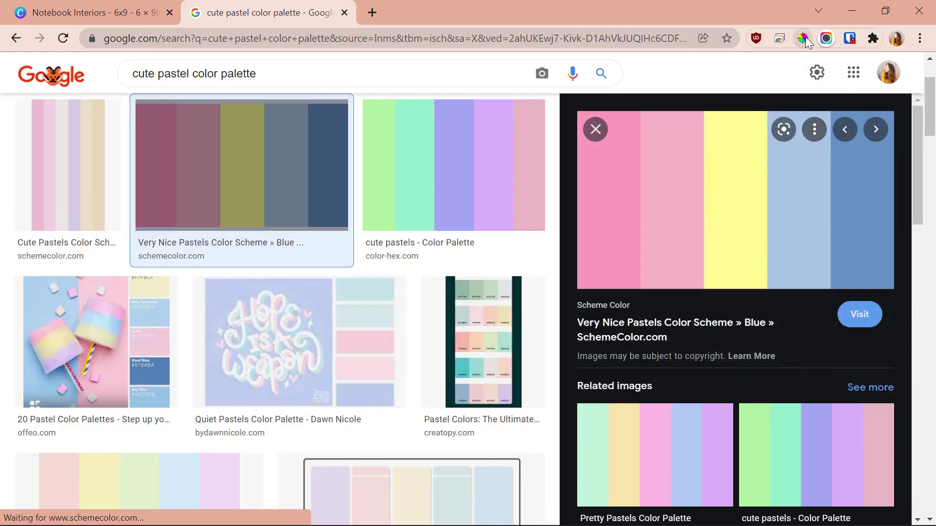
Sample the palette's light blue stripe and recolor the bright blue of the geometric background in Canva to #AAC5E2
left_click(802, 38)
left_click(824, 197)
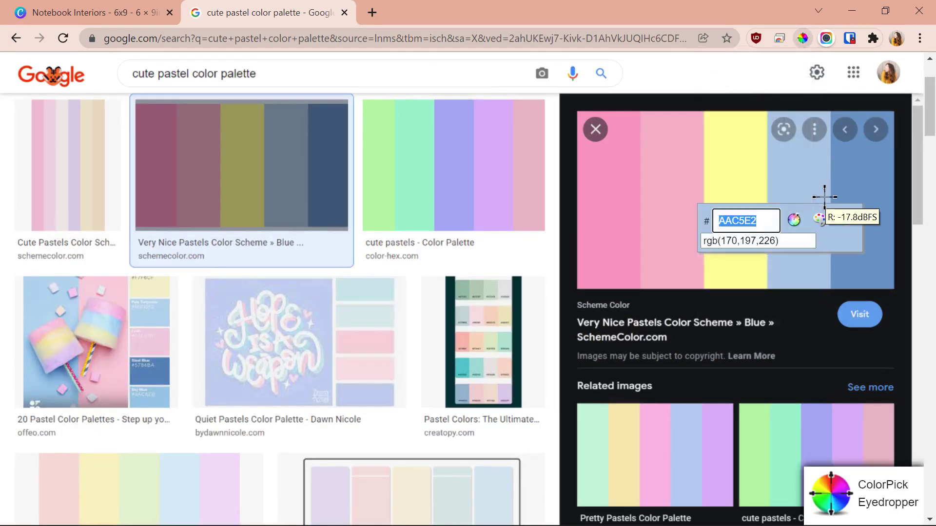
left_click(168, 2)
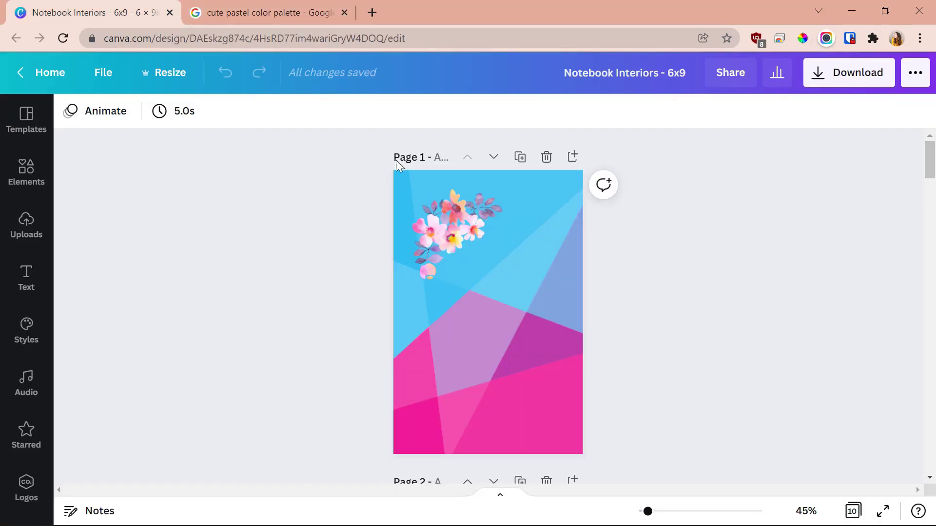
left_click(558, 283)
left_click(71, 111)
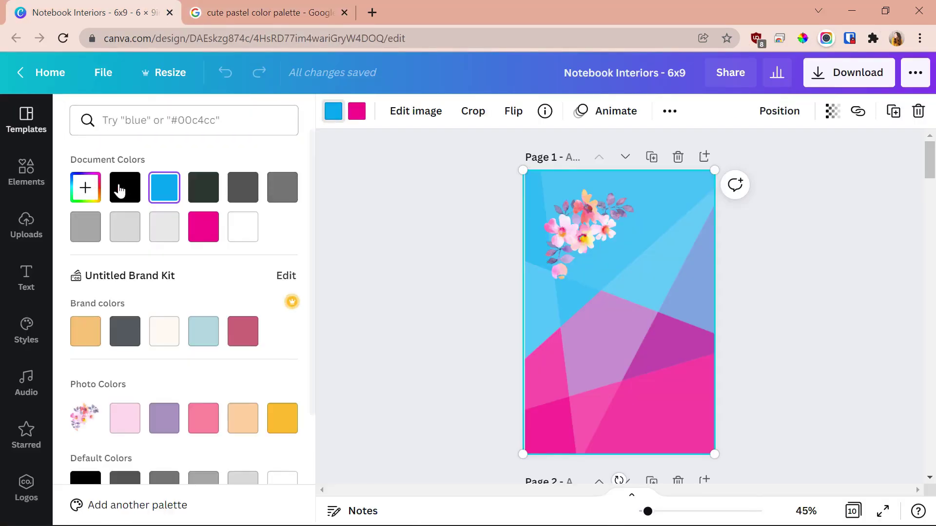
left_click(95, 190)
type("#AAC5E2")
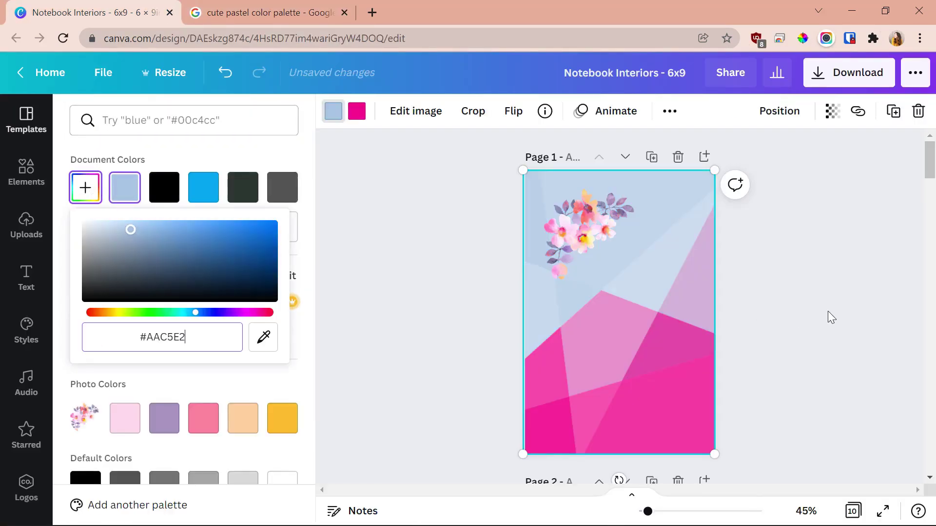
left_click(828, 310)
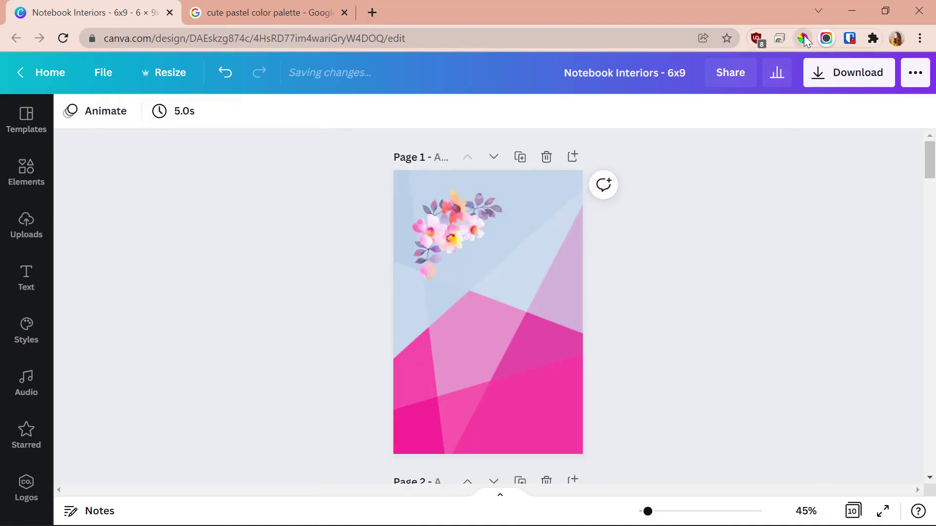
Sample the coral pink of the flower bouquet and recolor the background's magenta areas to #FC627C
left_click(803, 39)
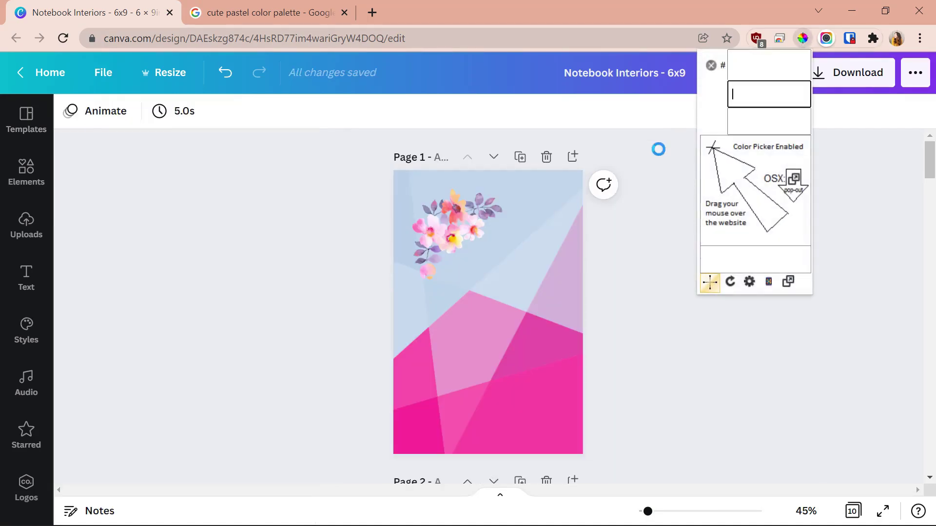
left_click(450, 208)
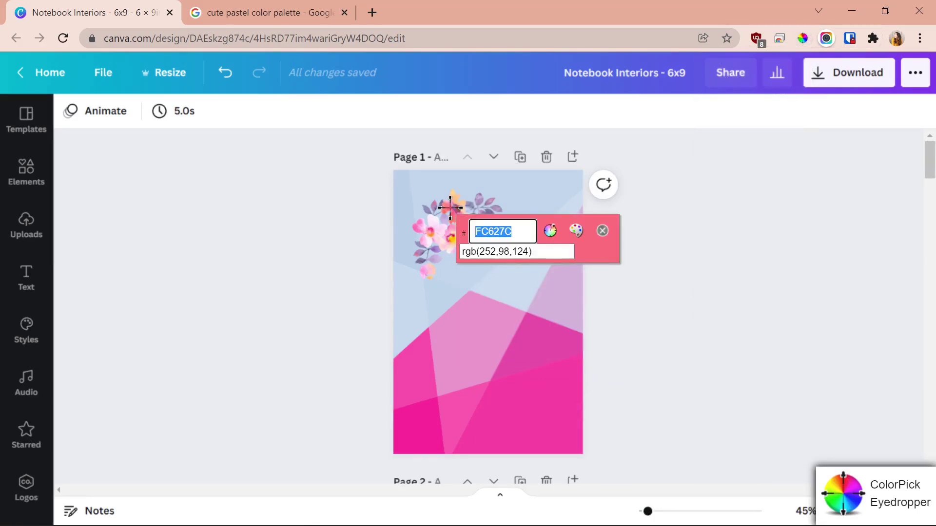
left_click(803, 38)
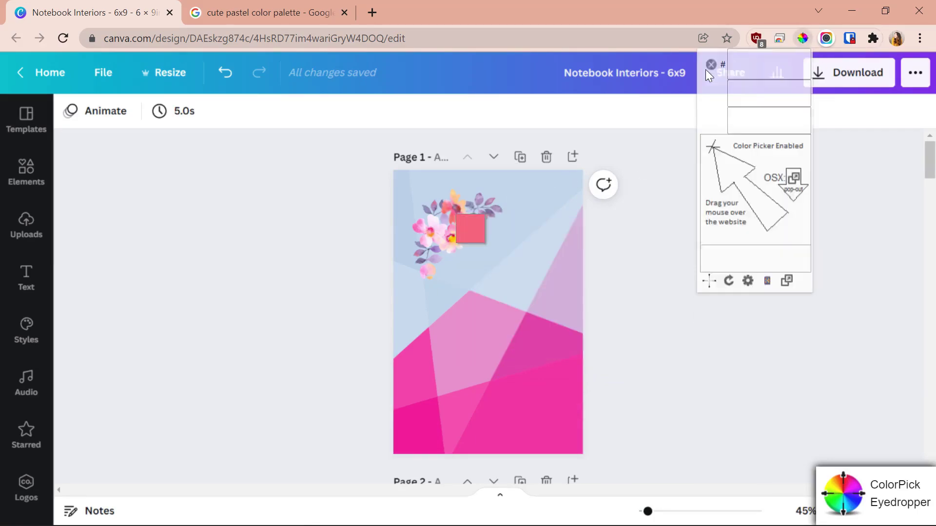
left_click(445, 397)
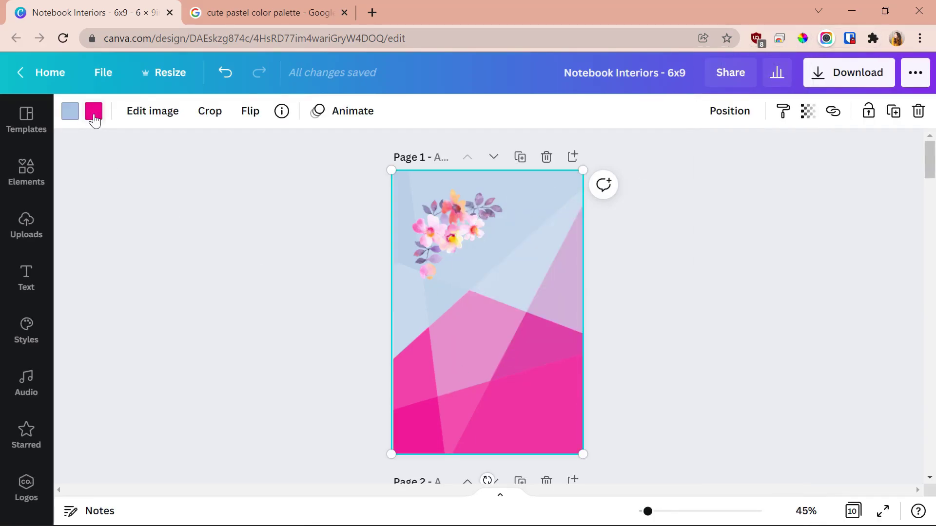
left_click(93, 112)
left_click(84, 189)
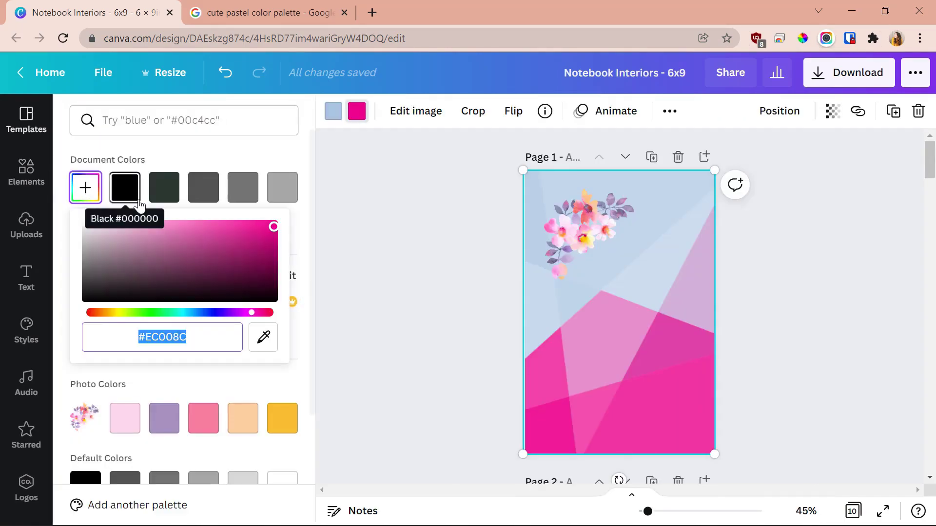
type("#FC627C")
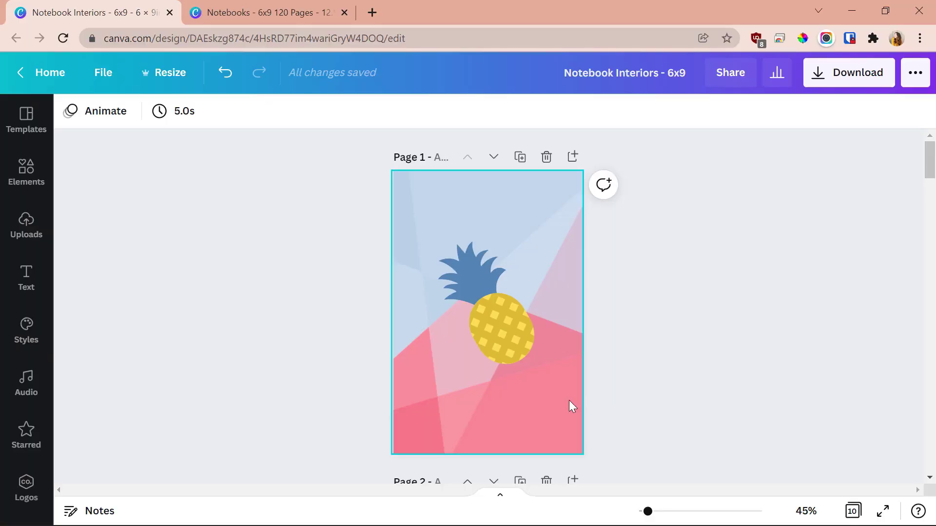
Copy the geometric background and pineapple from page 1 onto the back cover of the "Notebooks - 6x9 120 Pages" design
left_click(568, 400)
left_click(525, 340, "shift")
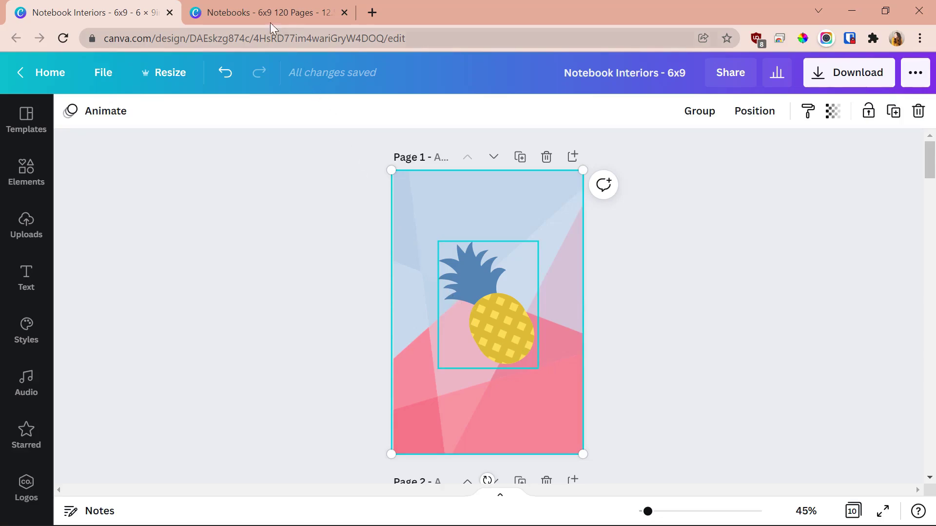
left_click(254, 1)
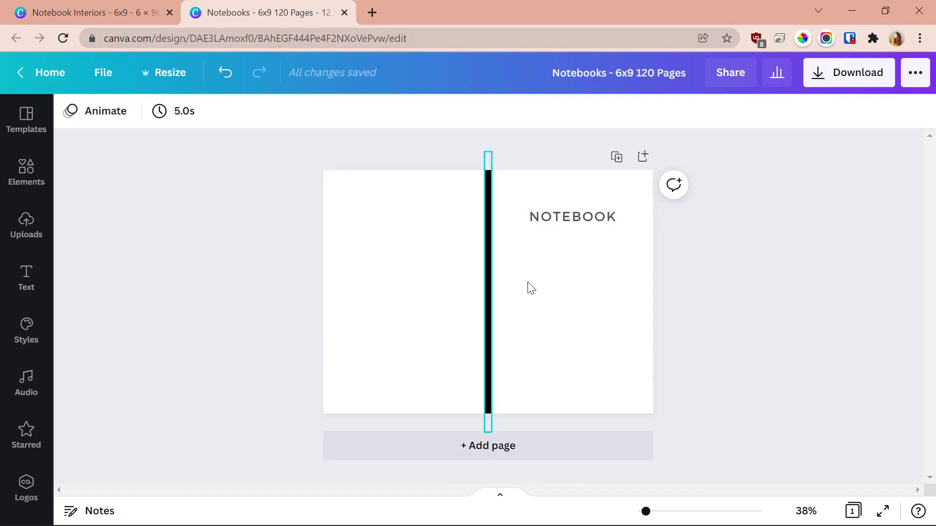
key("ctrl+v")
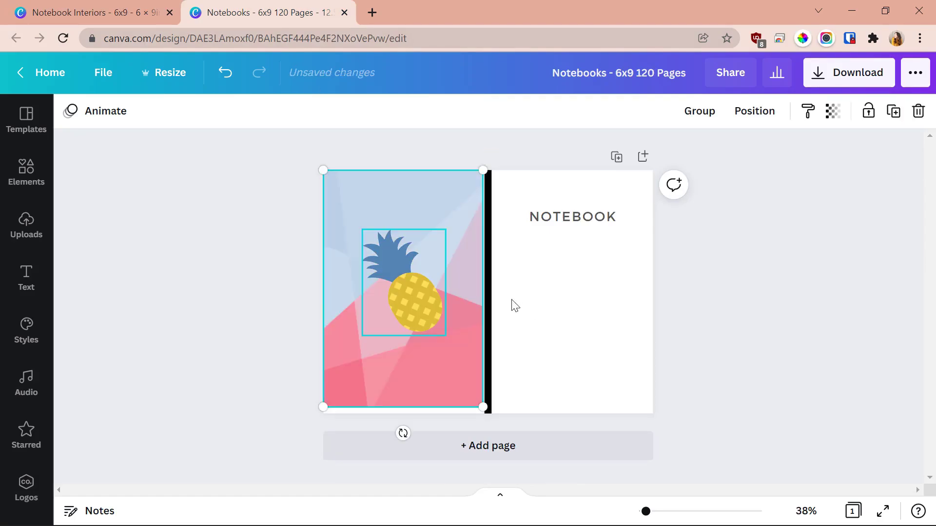
left_click_drag(470, 274, 468, 276)
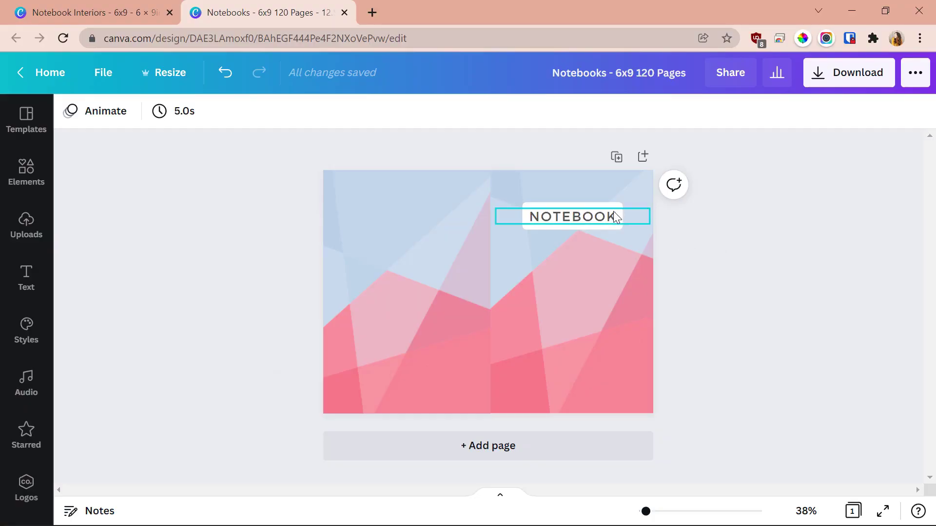
Group the NOTEBOOK text with the white label box behind it on the front cover
left_click_drag(592, 198, 593, 198)
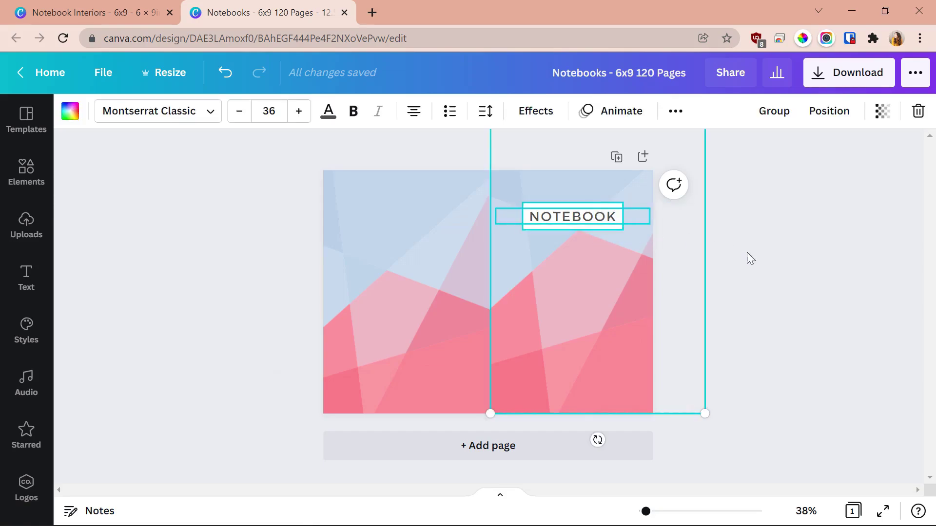
left_click(724, 245)
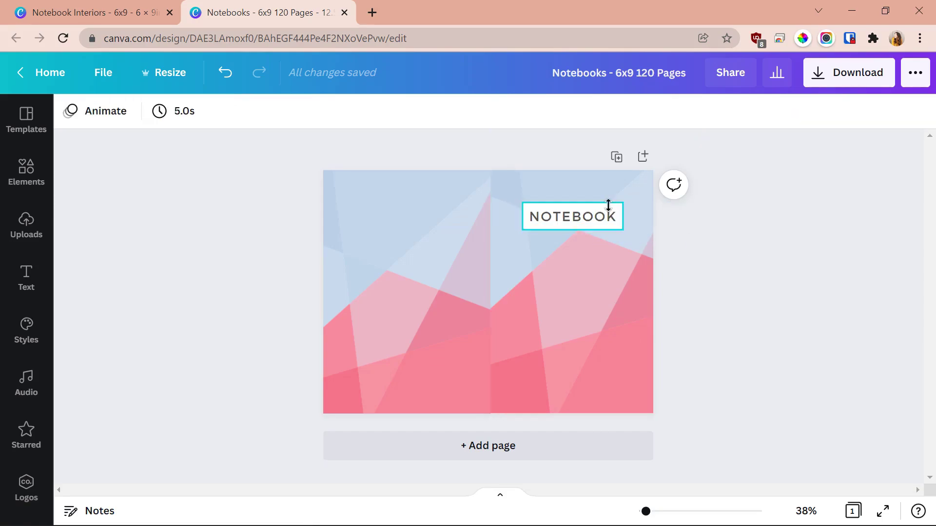
left_click(610, 215)
left_click(604, 218)
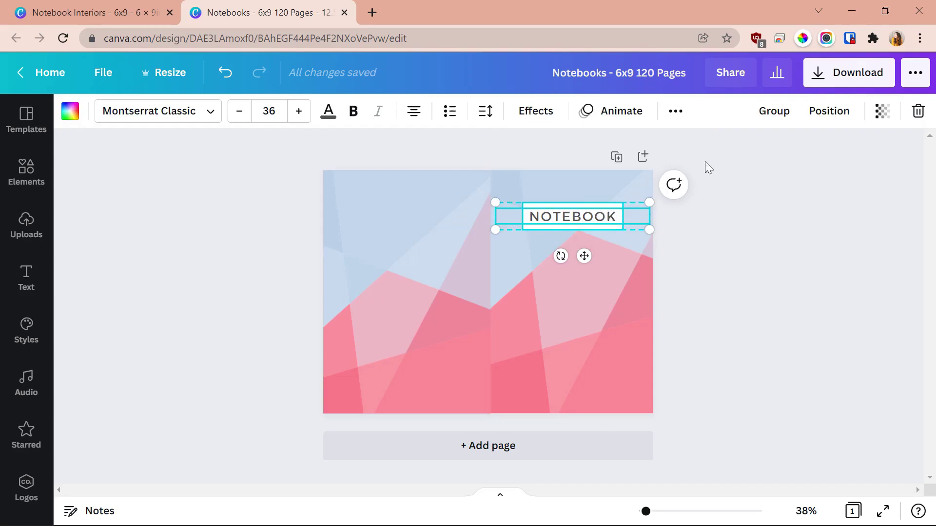
left_click(778, 114)
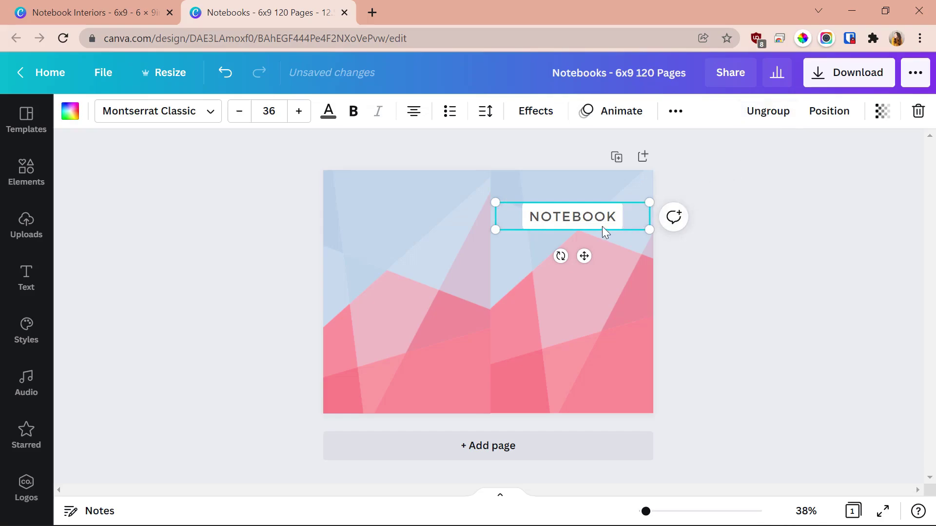
Move the grouped NOTEBOOK label down to the lower part of the front cover
left_click_drag(609, 229, 604, 376)
left_click(575, 265)
left_click(542, 241)
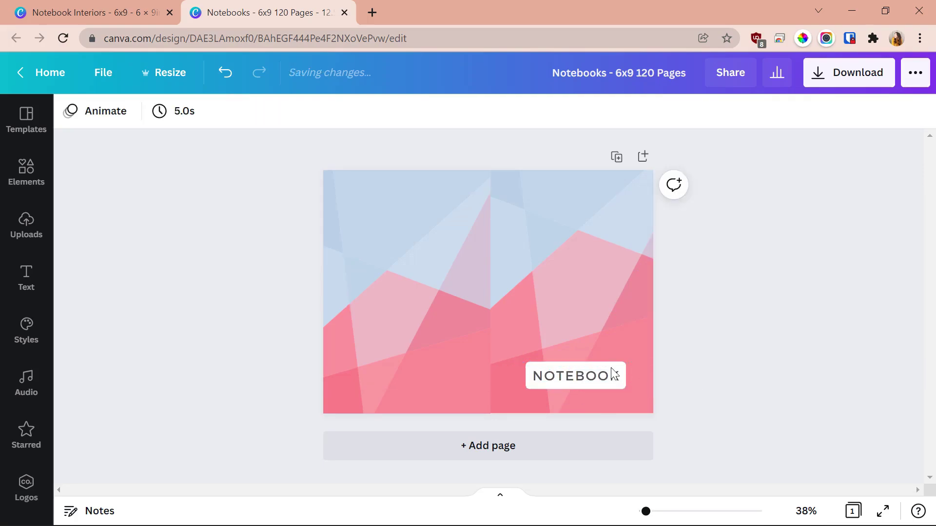
Move the grouped NOTEBOOK label back up to the upper part of the front cover
left_click_drag(604, 378, 607, 229)
left_click(736, 324)
left_click(737, 402)
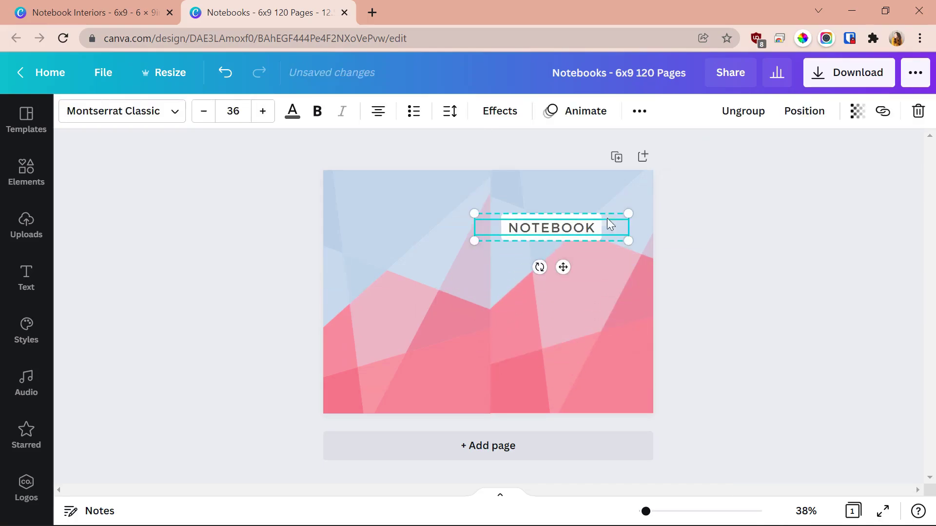
Ungroup the NOTEBOOK label and shrink its text to size 27.7, centred in the white box
left_click(754, 111)
left_click(779, 305)
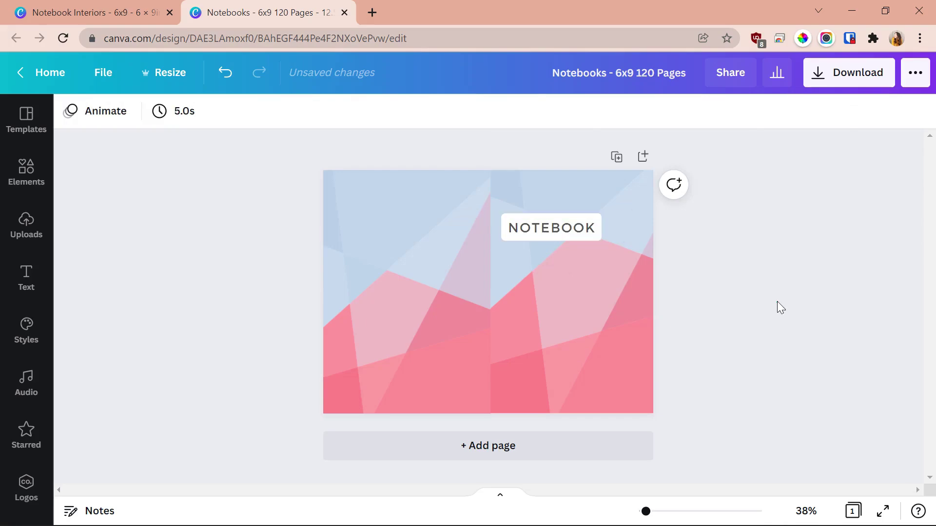
left_click(564, 225)
left_click_drag(618, 229, 571, 228)
left_click(624, 242)
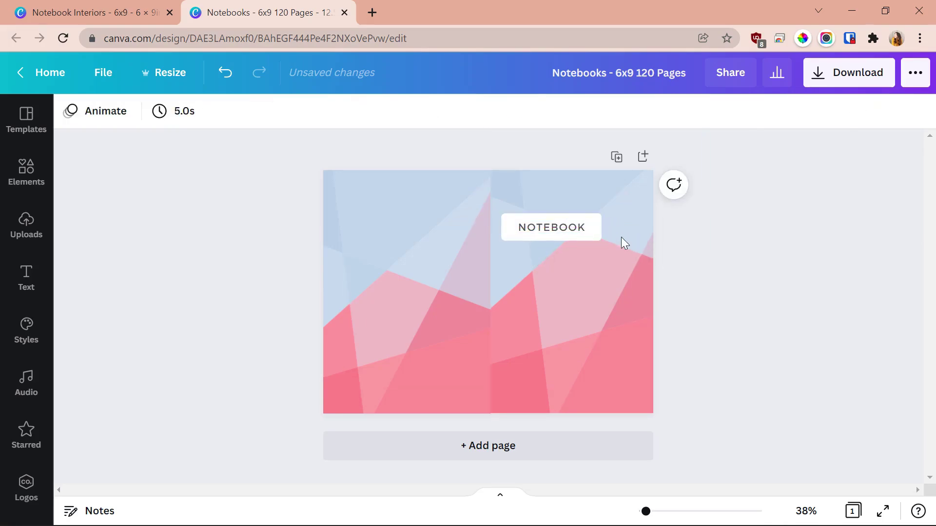
Regroup the NOTEBOOK text with its white box and shift the label slightly up and toward the front cover's centre
left_click(599, 223)
left_click(551, 228, "shift")
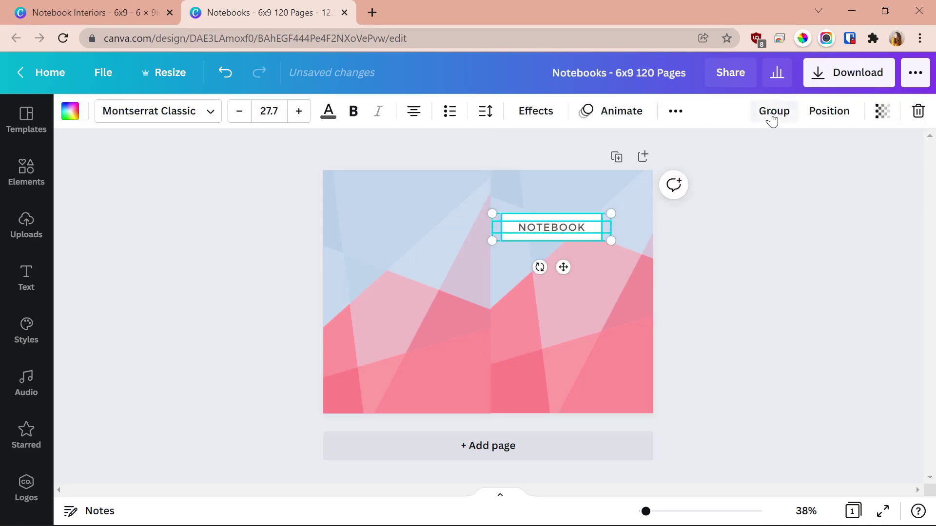
left_click(768, 111)
mouse_move(587, 227)
left_mouse_down()
mouse_move(604, 255)
mouse_move(600, 214)
left_mouse_up()
left_click(689, 302)
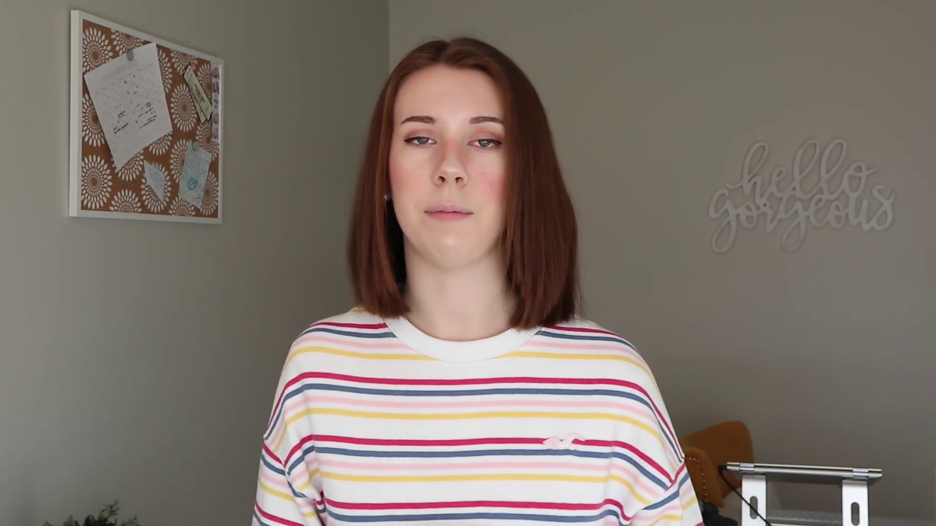
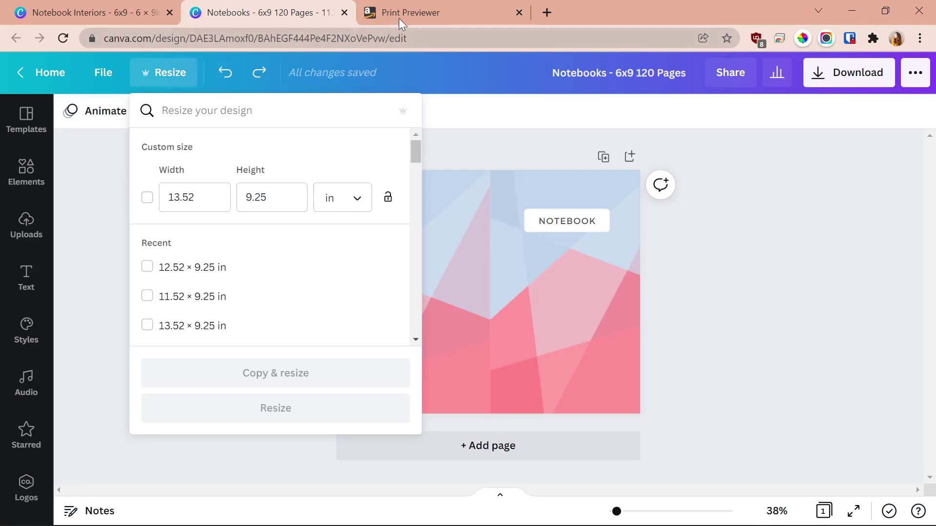
Check the expected cover size in the KDP Print Previewer and resize the Canva notebook cover to a width of 12.52 in
left_click(401, 16)
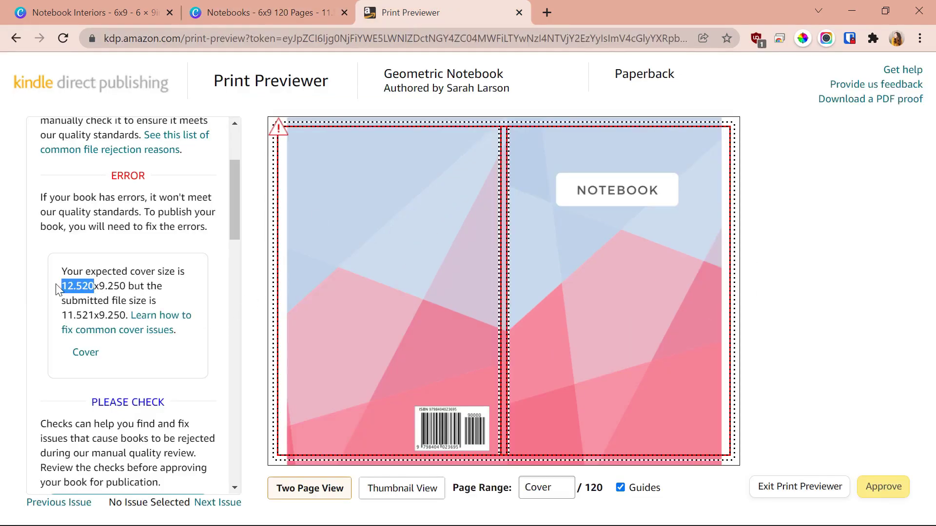
left_click(285, 12)
left_click(201, 193)
type("12.52")
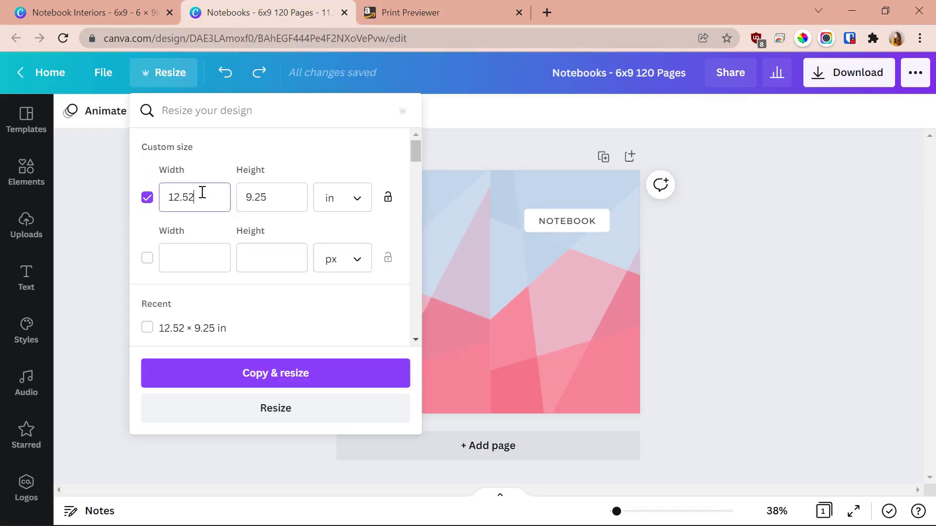
left_click(294, 410)
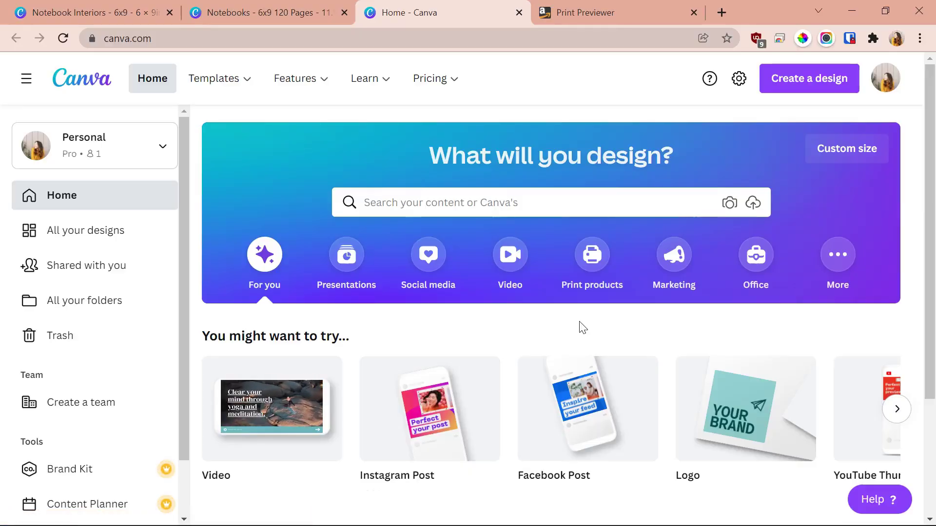
Create a new custom-size Canva design of 12.52 × 9.25 in, checking both dimensions against the expected cover size in the KDP Print Previewer
left_click(802, 95)
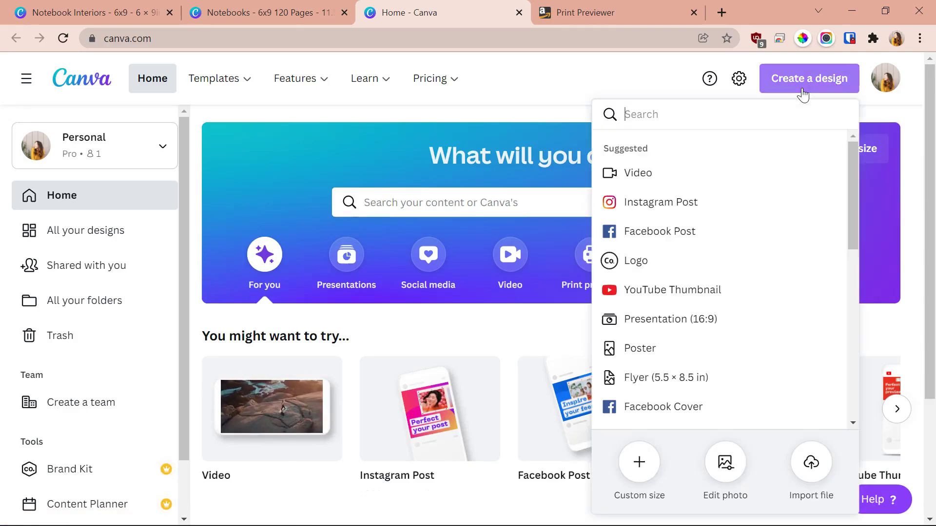
left_click(637, 461)
left_click(805, 178)
left_click(794, 207)
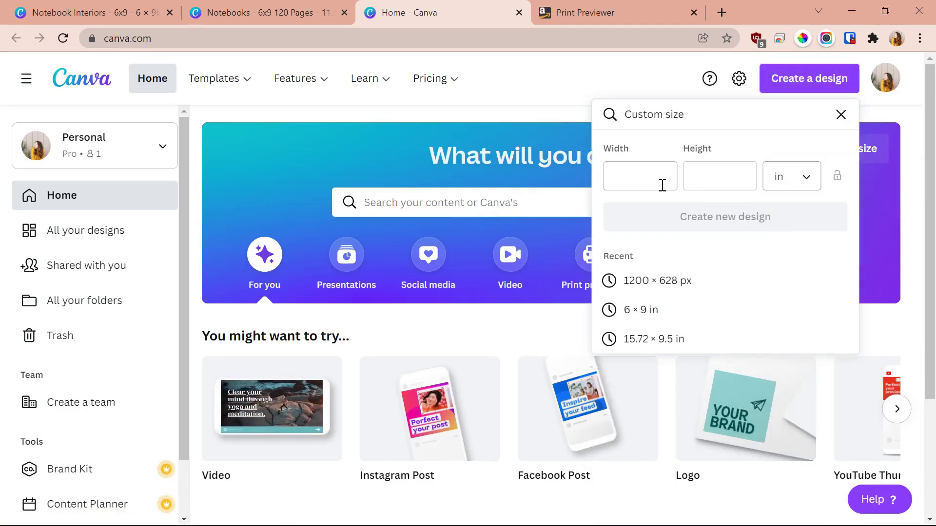
type("12.520")
left_click(619, 13)
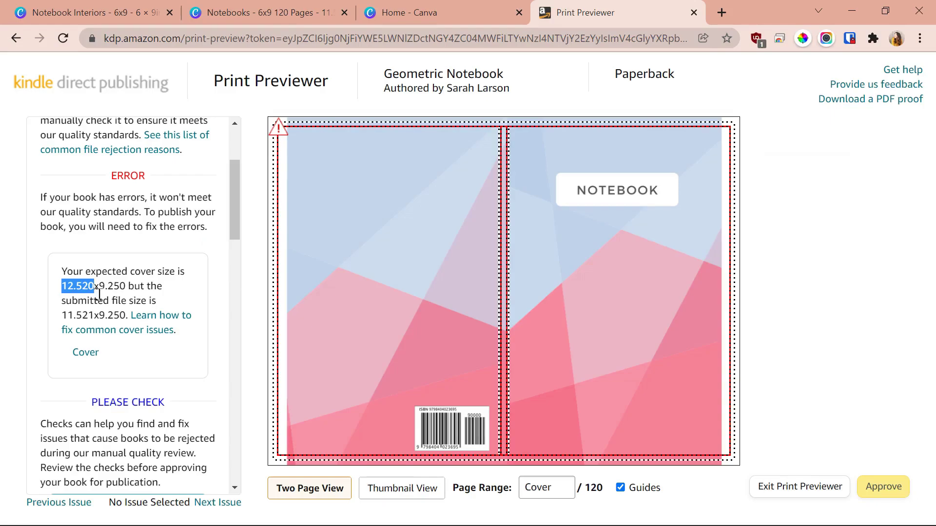
left_click(400, 12)
left_click(722, 215)
Copy all the cover elements from the original notebook design, paste them into the new blank design and align them to the page's upper-left corner
left_click(263, 20)
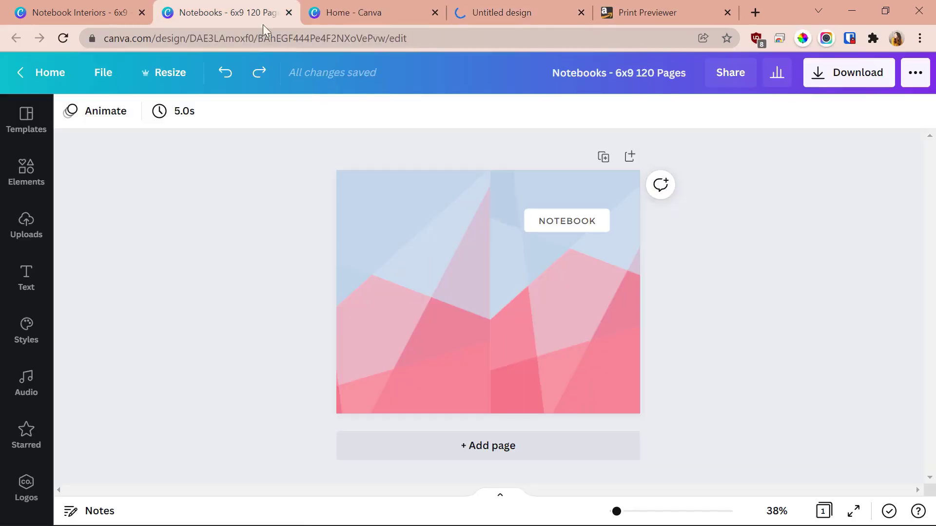
left_click_drag(733, 412, 519, 7)
left_click(519, 8)
key("ctrl+v")
left_click(317, 317)
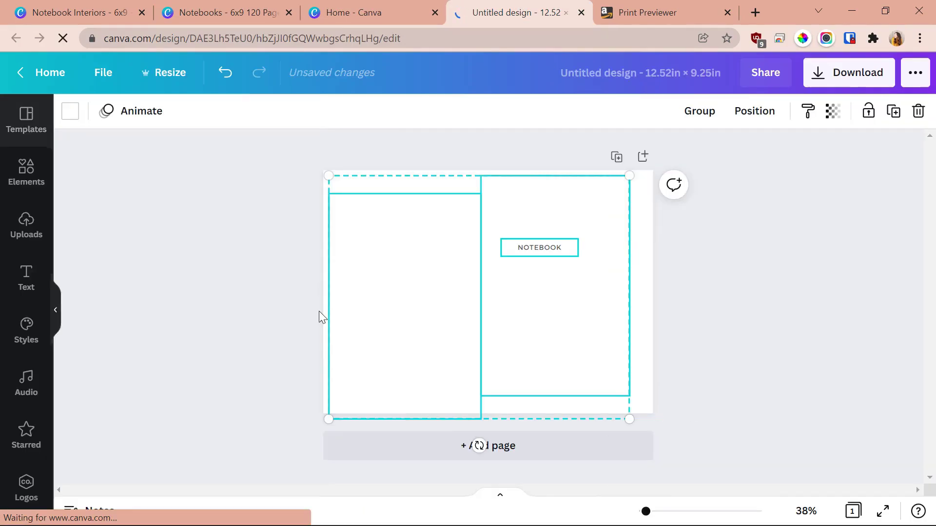
key("ctrl+z")
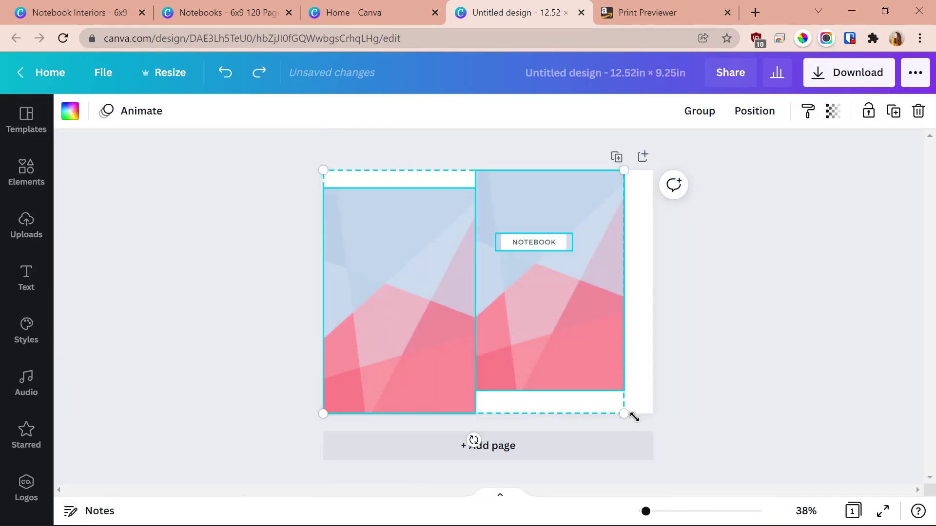
Enlarge the pasted cover elements together until they span the full width of the page
left_click_drag(644, 433, 660, 441)
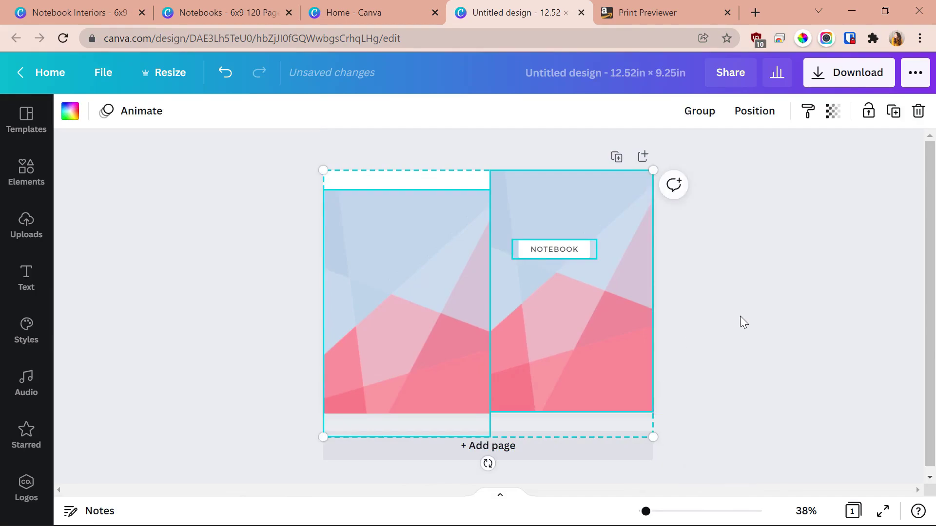
left_click(741, 319)
left_click(461, 250)
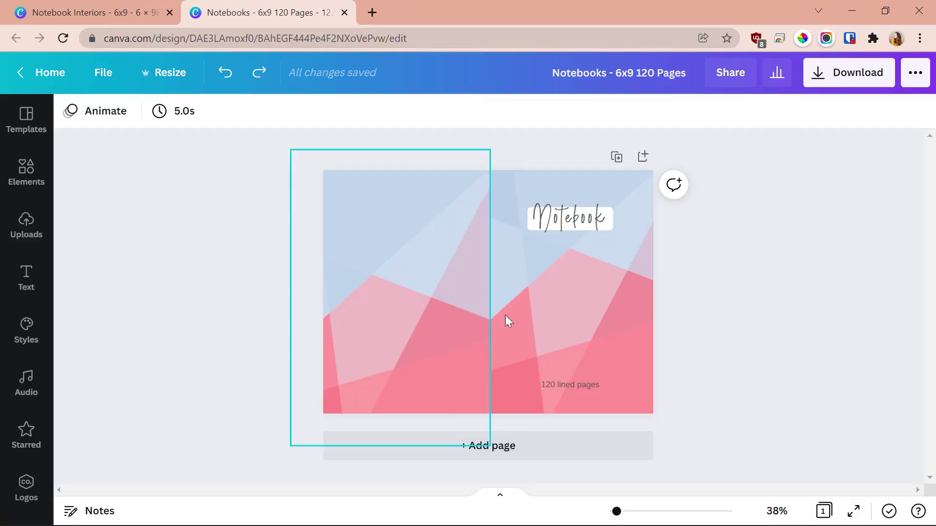
Copy the text style of the "Notebook" title onto the "120 lined pages" text on the front cover
left_click(575, 222)
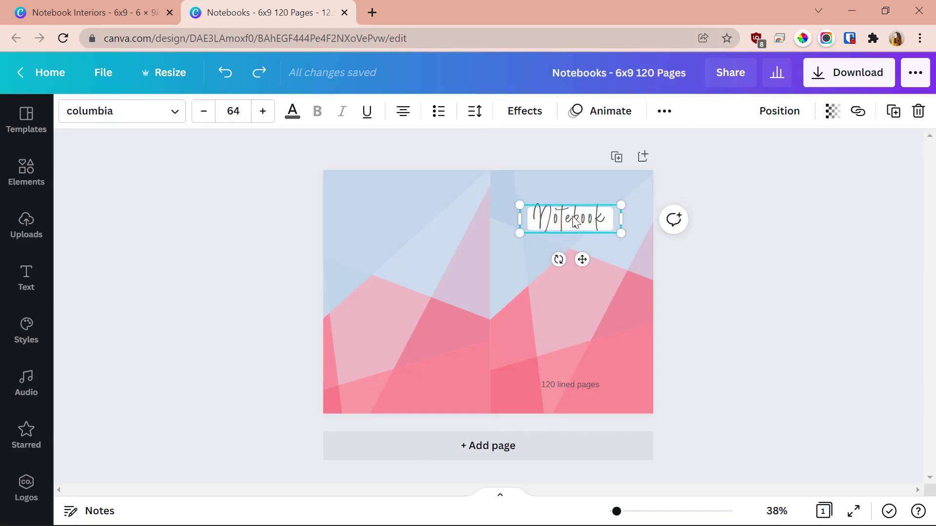
left_click(661, 111)
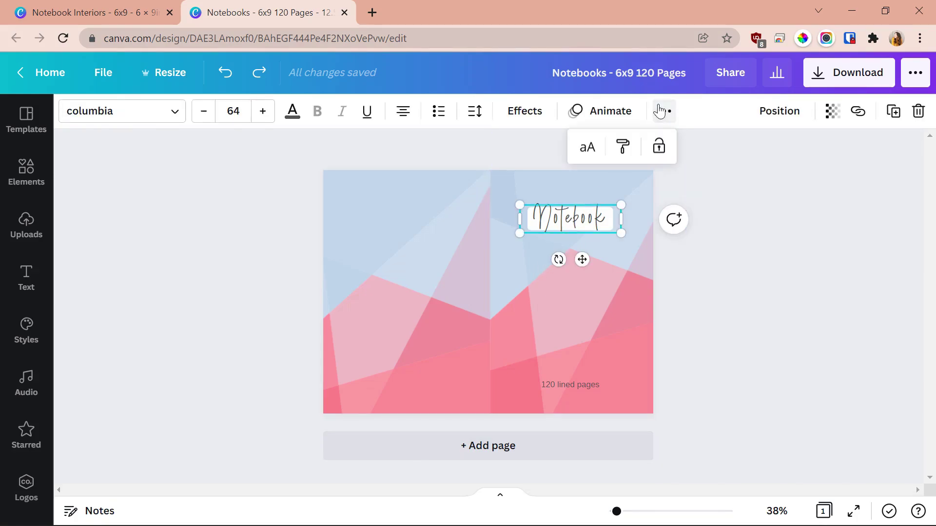
left_click(625, 150)
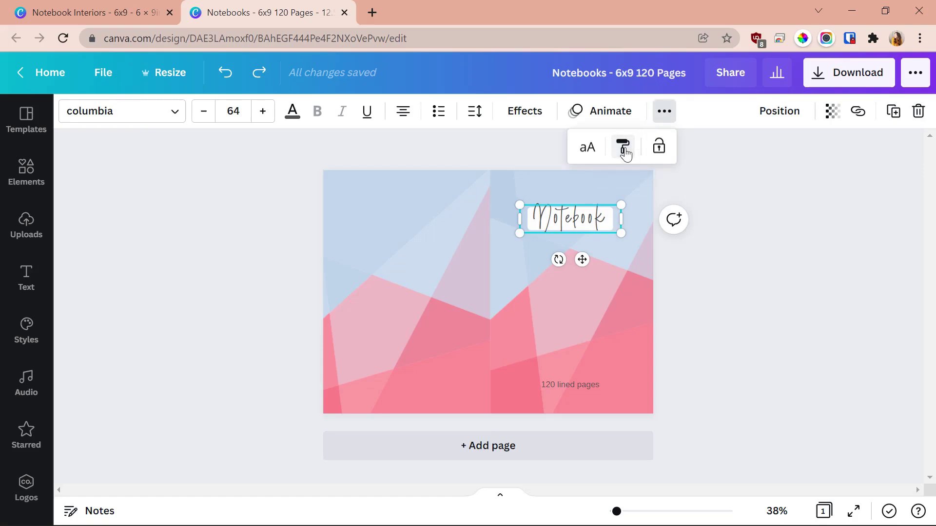
left_click(571, 391)
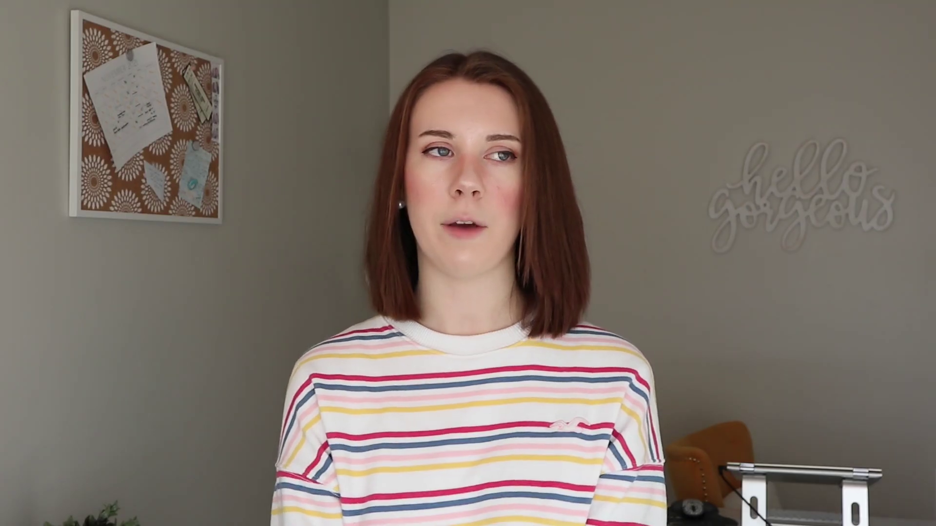